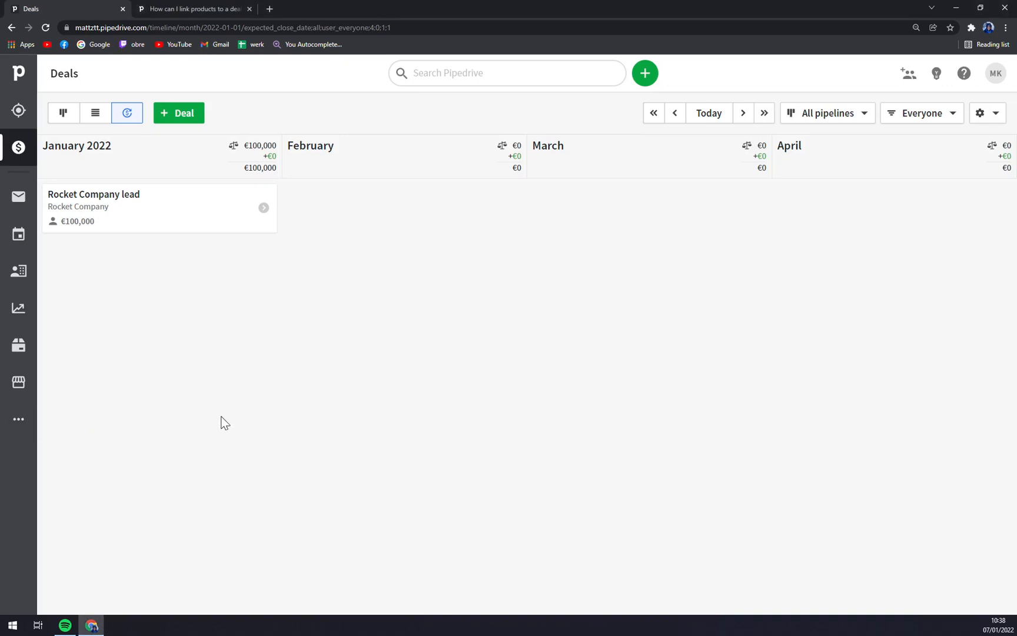
# View the product list and close the help article about linking products to a deal.
pyautogui.click(16, 348)
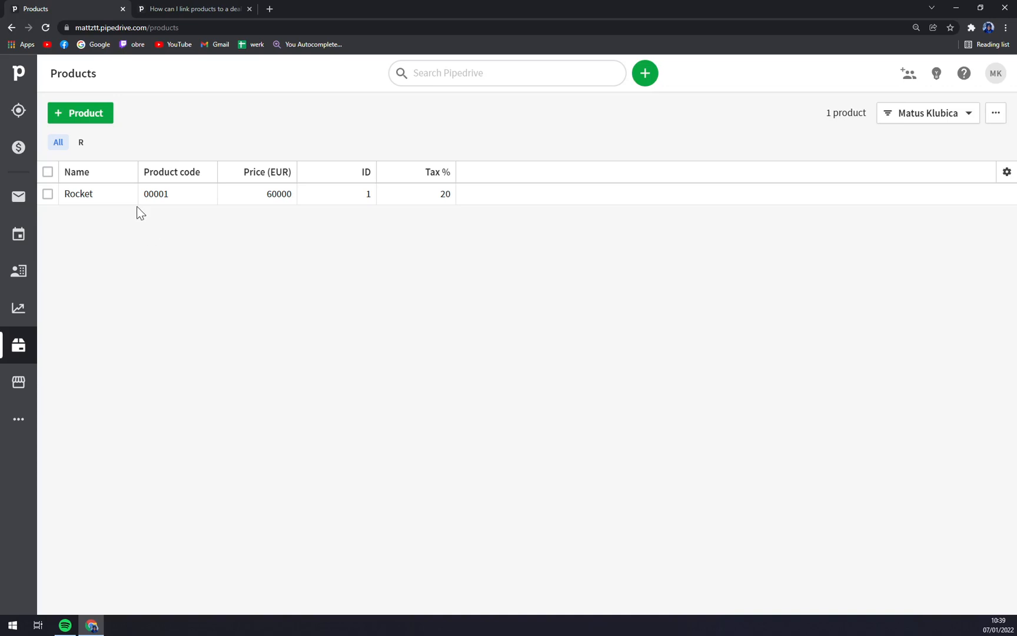
pyautogui.click(249, 9)
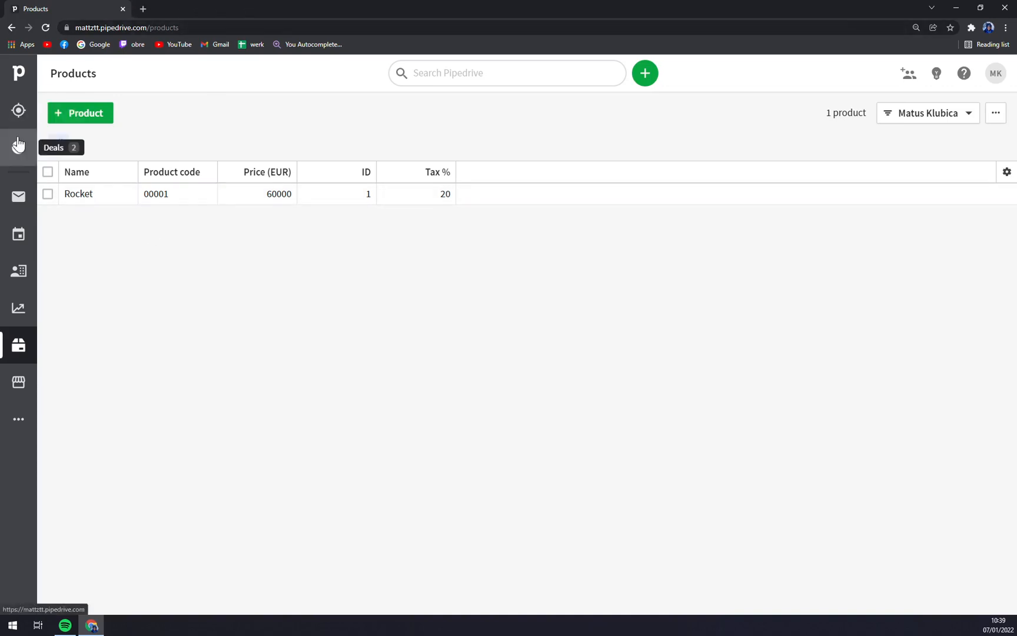
# Start a new deal and add the contact person's full name as a new contact.
pyautogui.click(30, 160)
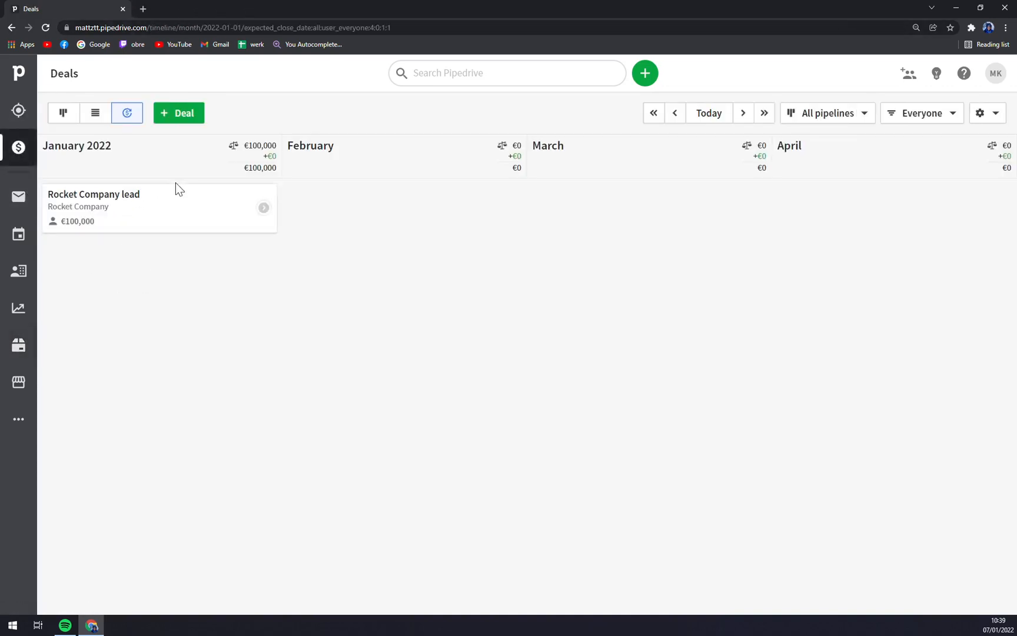
pyautogui.click(189, 115)
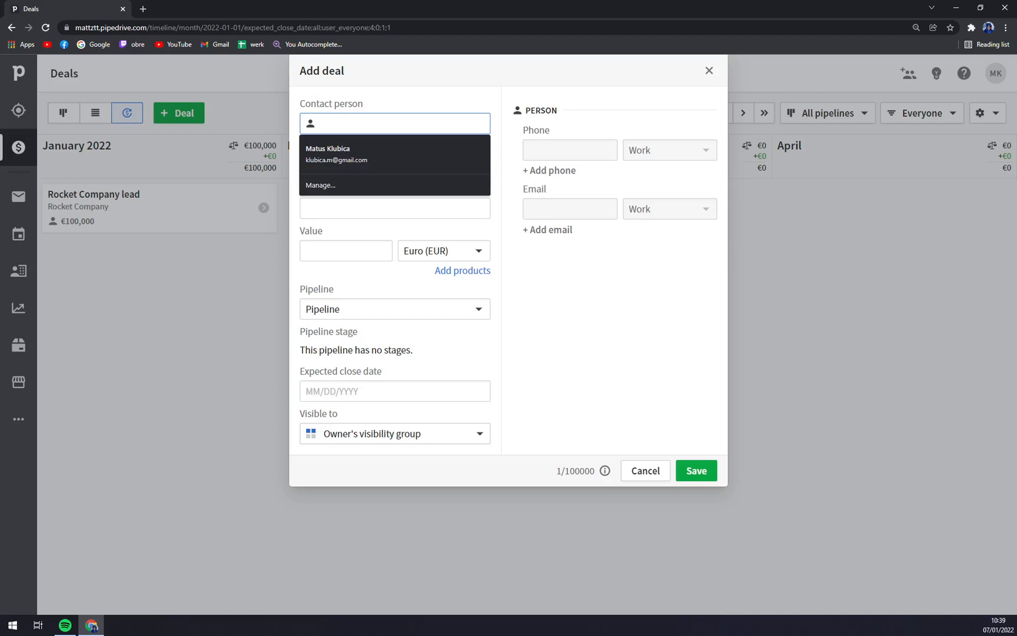
pyautogui.write('Anna')
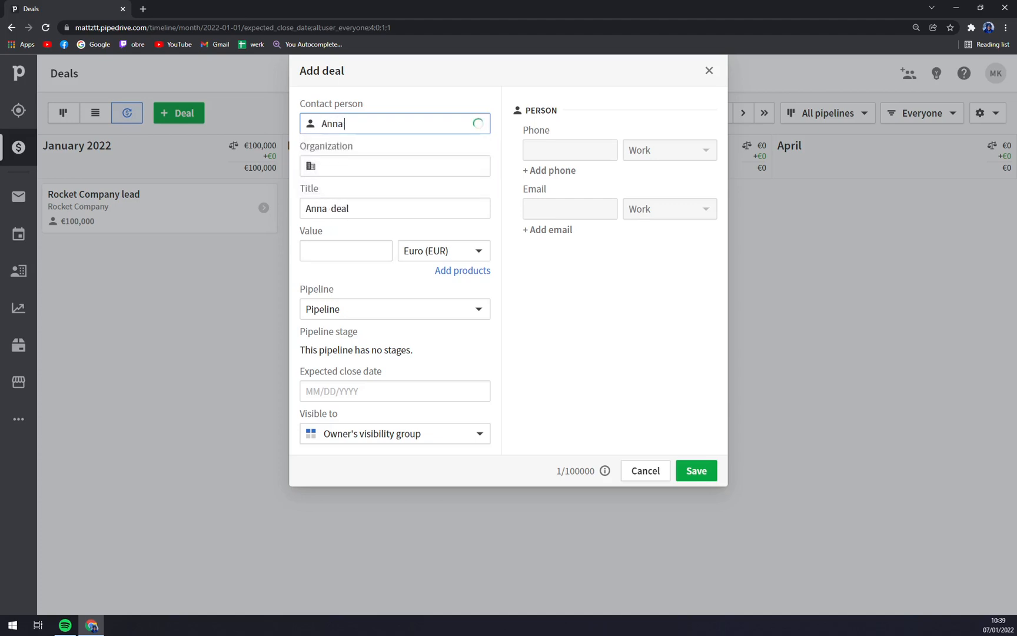
pyautogui.write('W')
pyautogui.press('BackSpace')
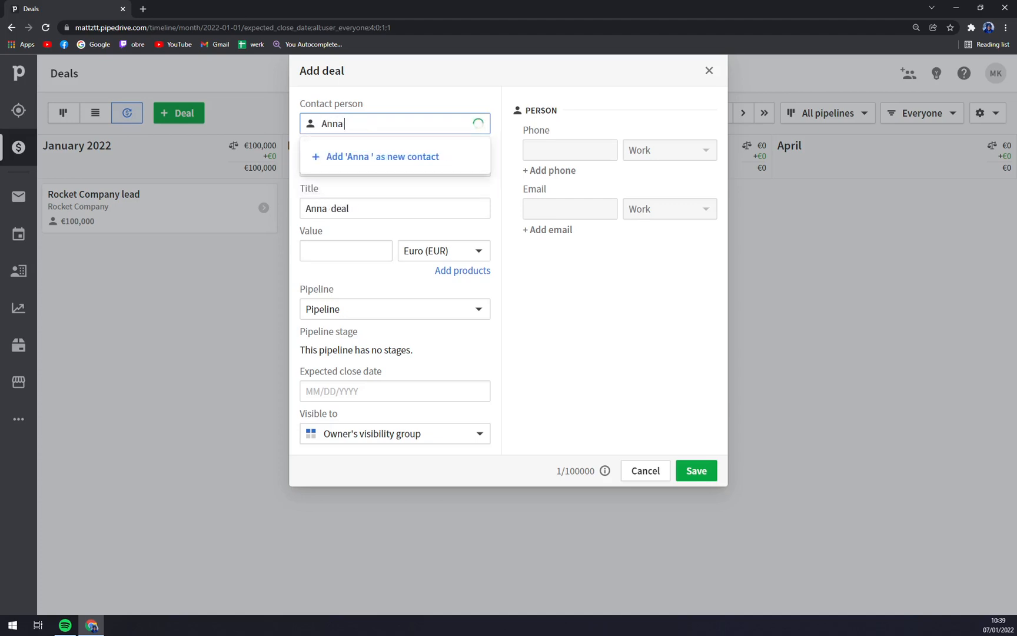
pyautogui.write('D')
pyautogui.press('BackSpace')
pyautogui.write('Purple')
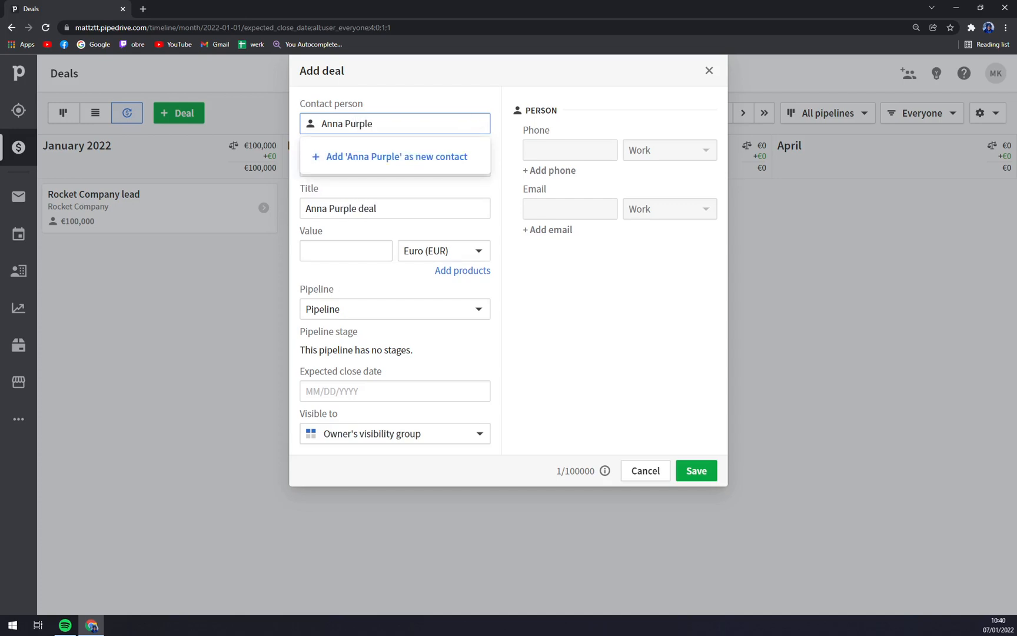
pyautogui.click(391, 162)
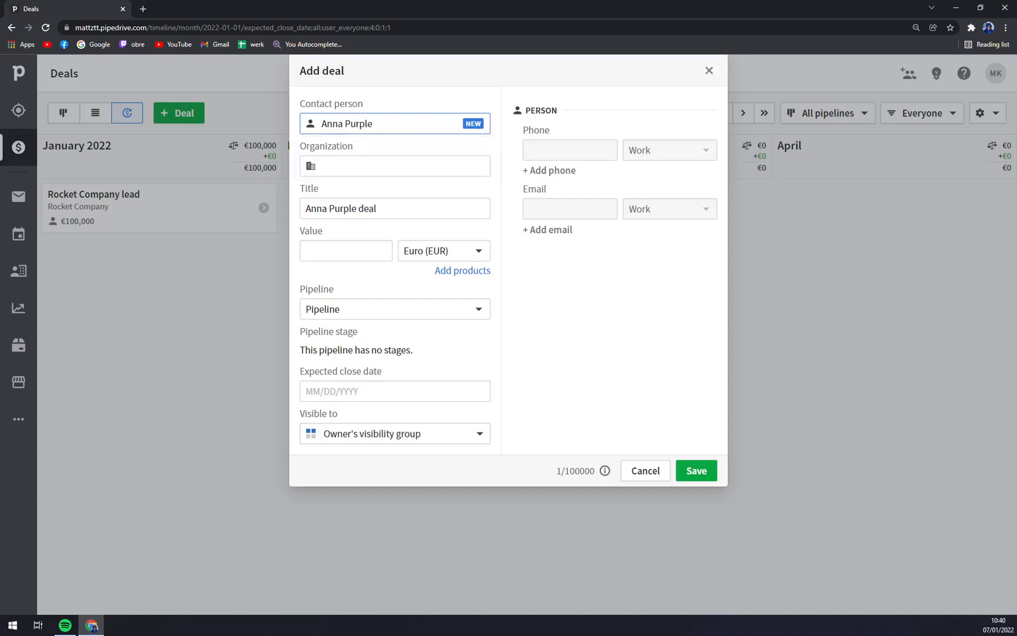
# Add SpaceyThingys as the deal's new organization.
pyautogui.press('Tab')
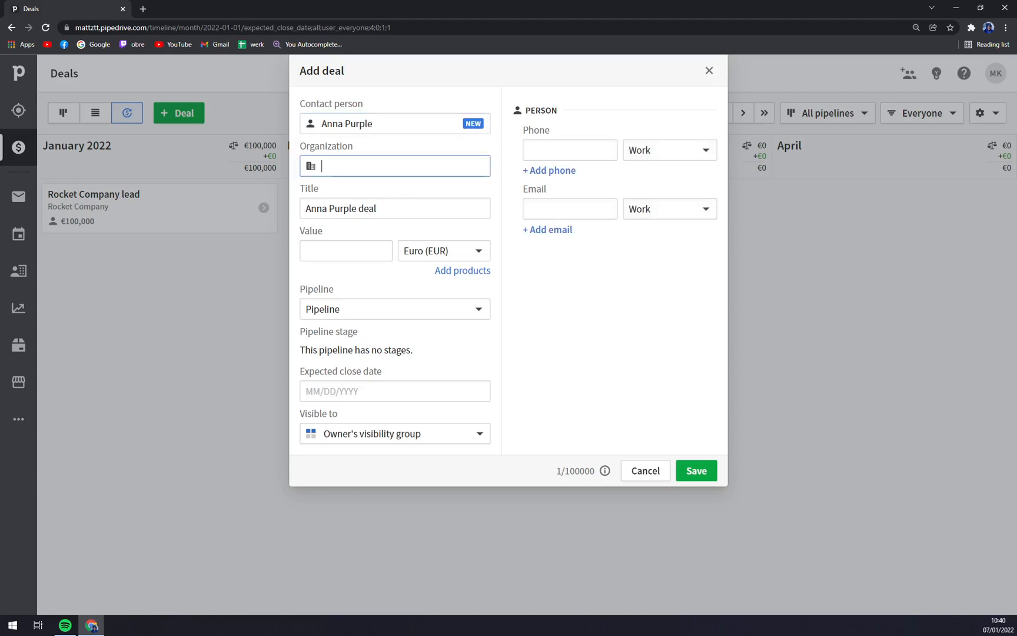
pyautogui.write('Spacey')
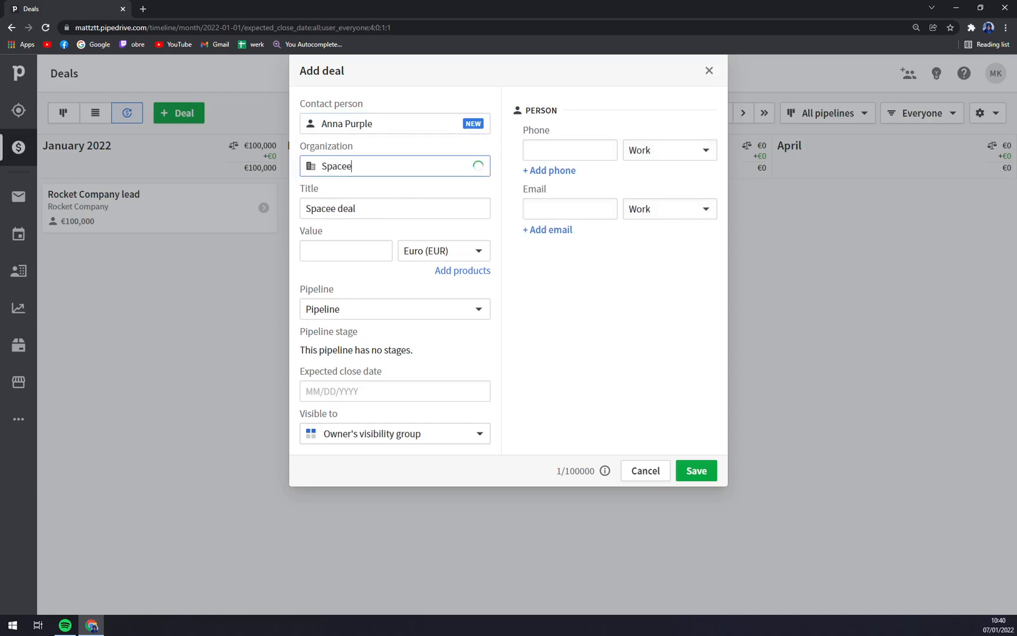
pyautogui.write('Thingeys')
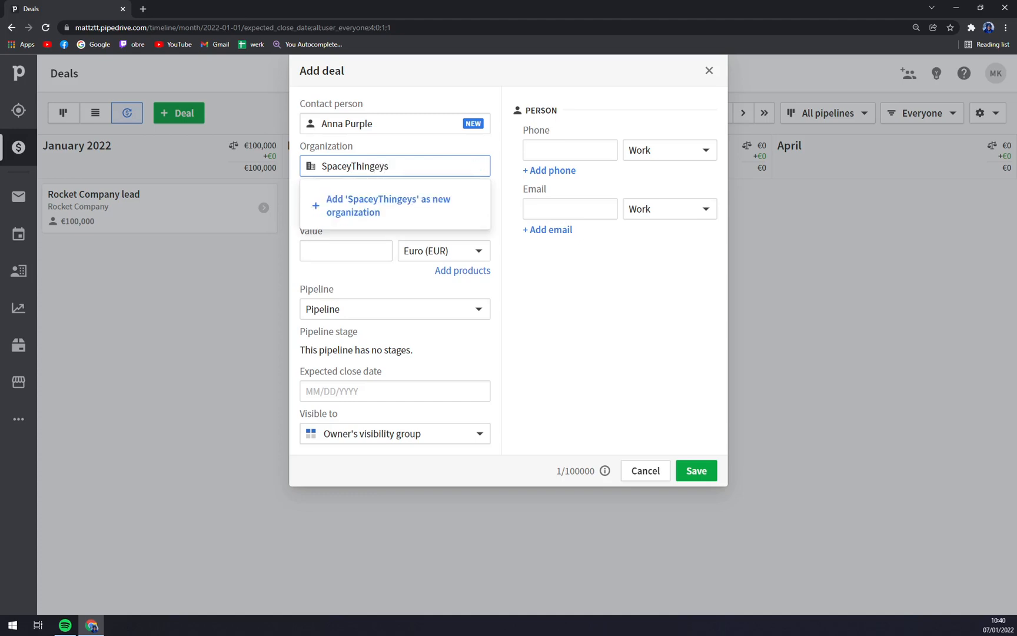
pyautogui.press('Return')
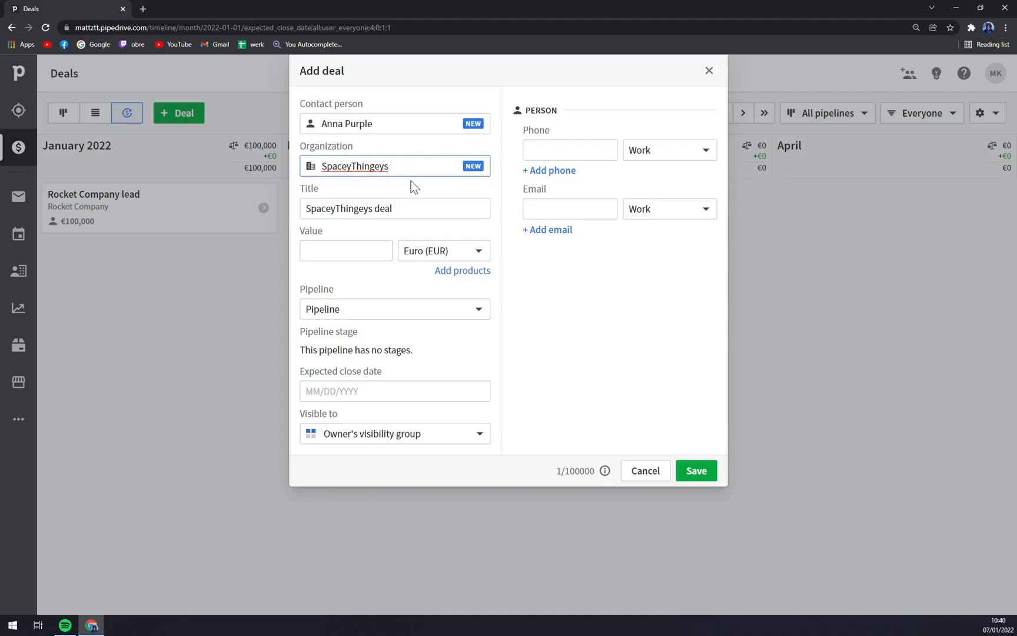
pyautogui.press('Left')
pyautogui.press('Left')
pyautogui.press('BackSpace')
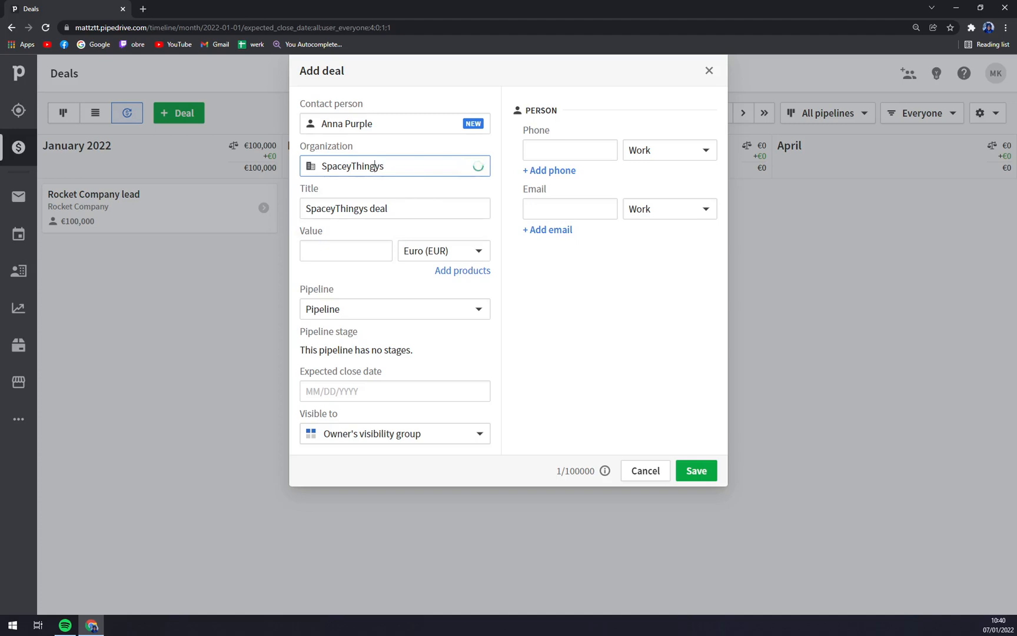
pyautogui.press('Return')
pyautogui.press('Tab')
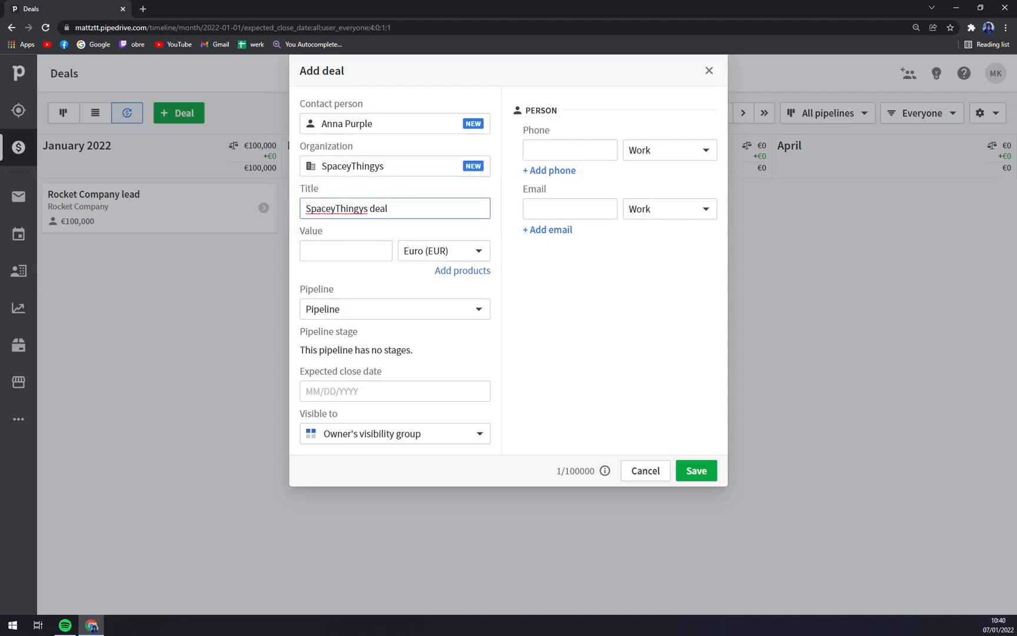
# Link the Rocket product to the deal with a quantity of 5.
pyautogui.click(361, 251)
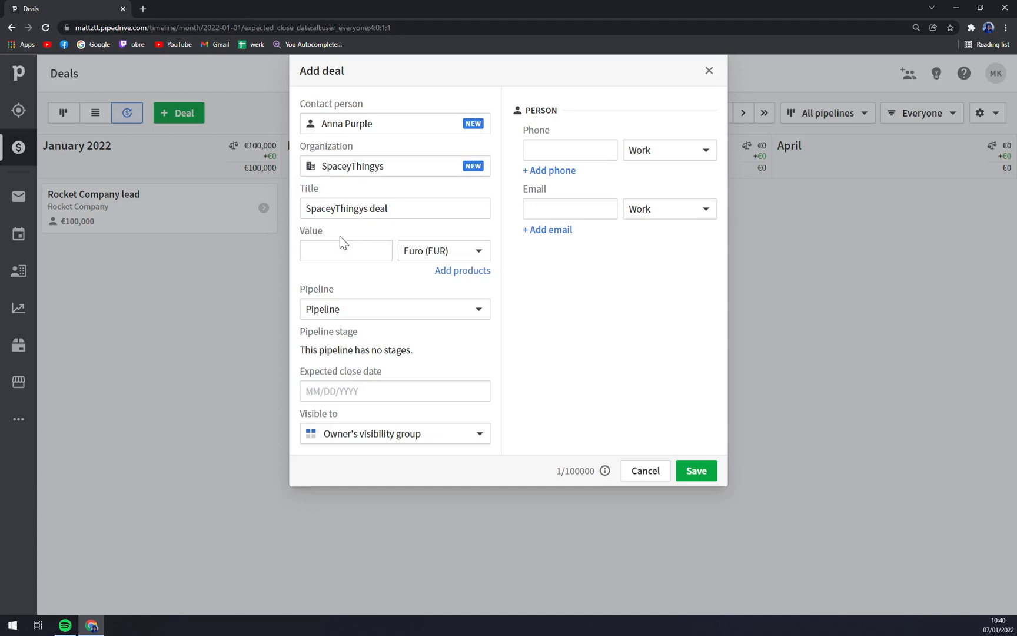
pyautogui.click(462, 270)
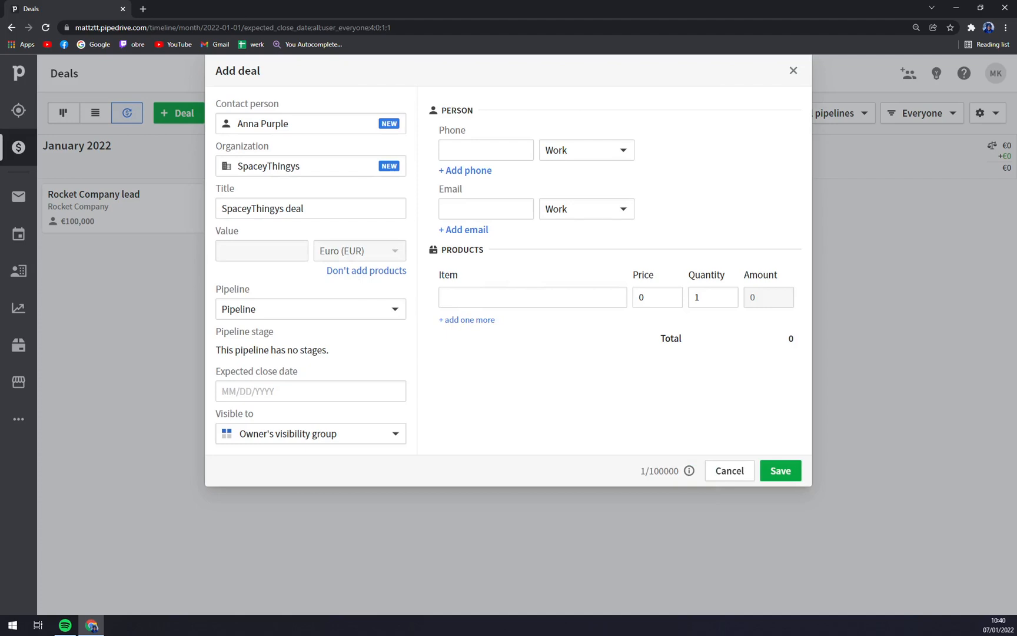
pyautogui.click(495, 298)
pyautogui.write('rock')
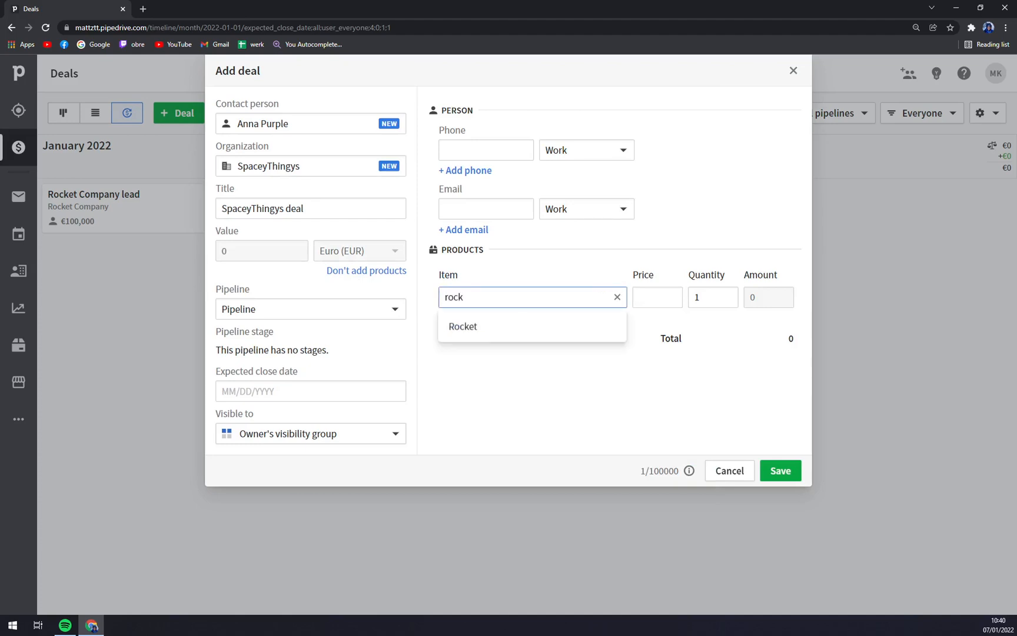
pyautogui.click(530, 327)
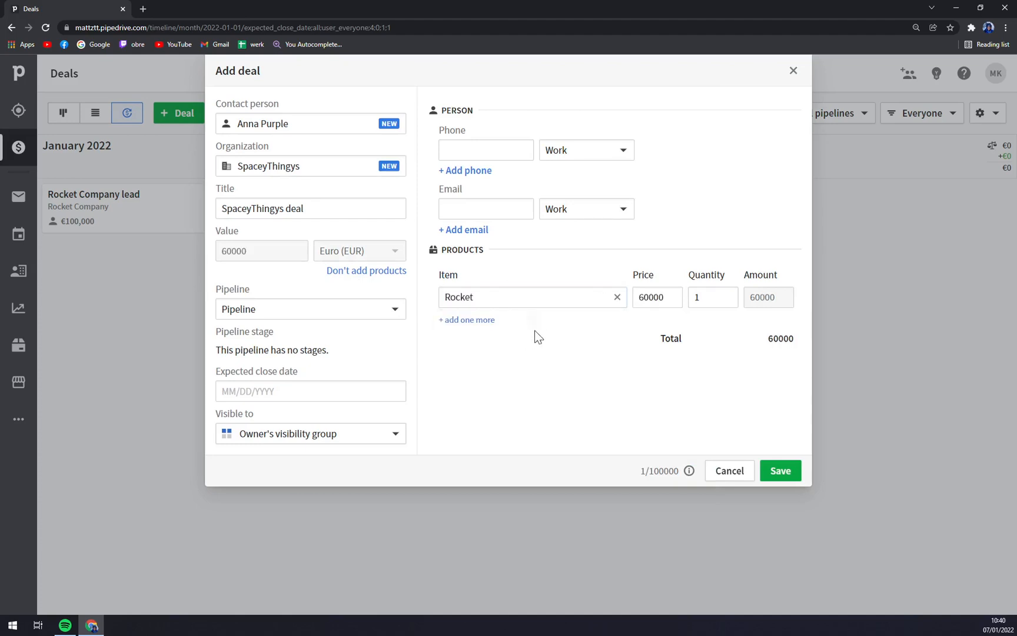
pyautogui.click(690, 298)
pyautogui.write('5')
pyautogui.click(724, 376)
# Set the expected close date to 01/10/2022 and visibility to Entire company, and save the deal.
pyautogui.click(280, 391)
pyautogui.click(250, 515)
pyautogui.click(309, 439)
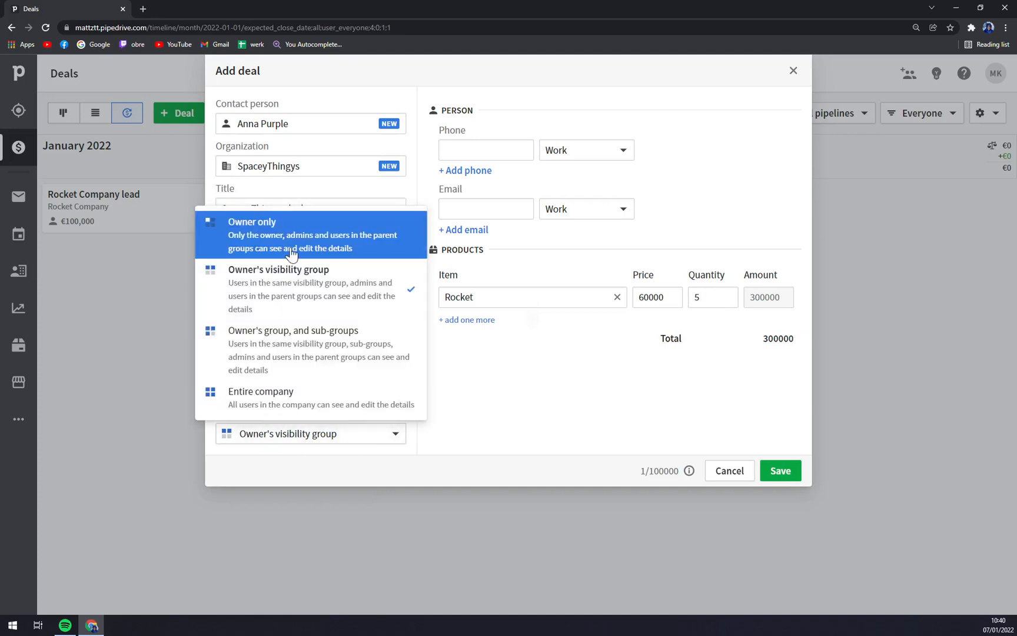
pyautogui.click(358, 409)
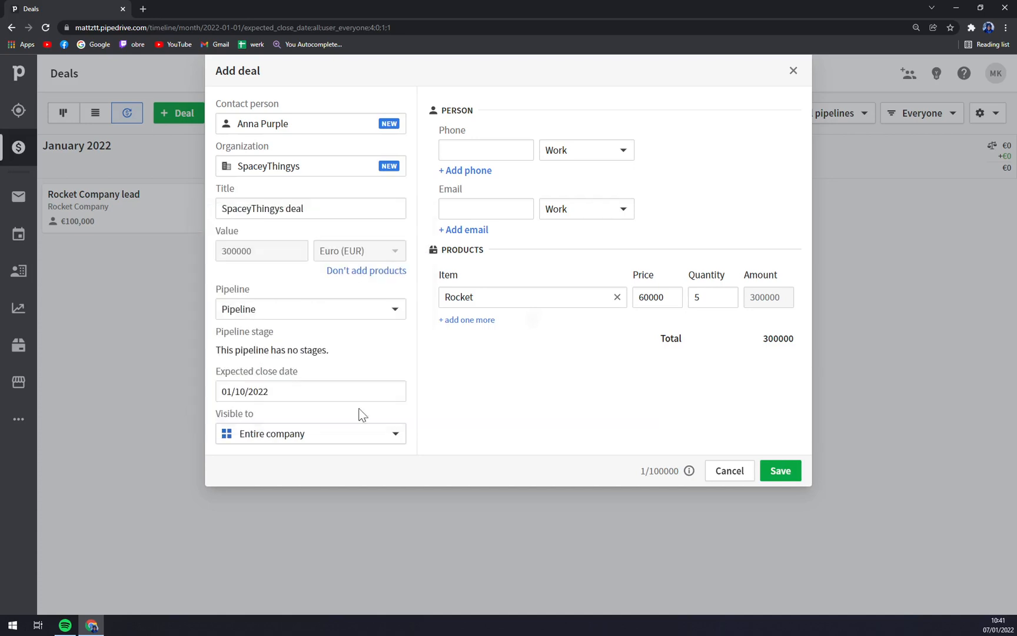
pyautogui.click(779, 475)
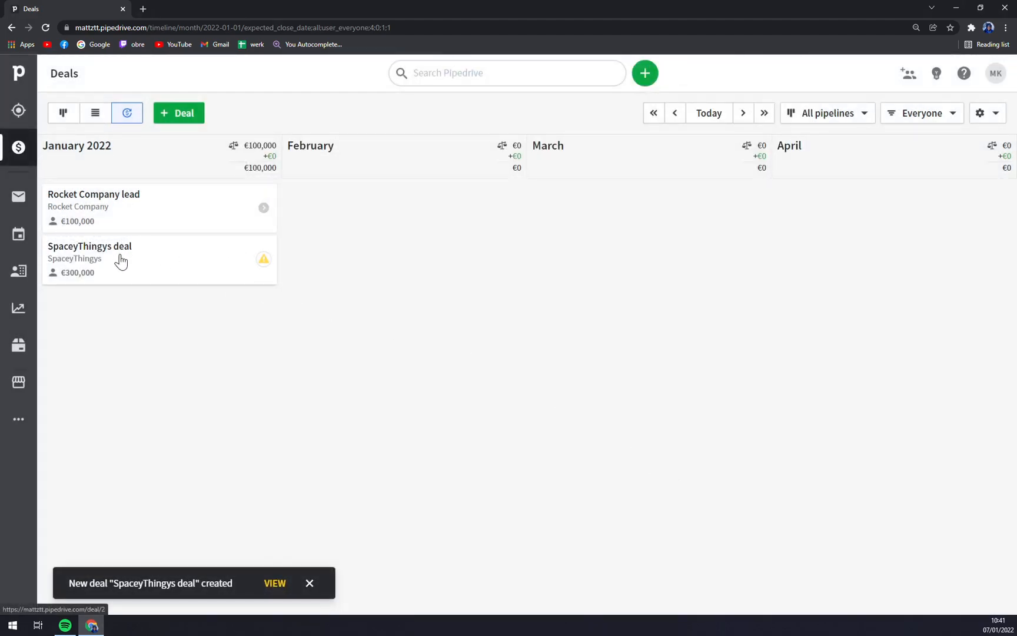
# Start scheduling a Meeting activity titled BM for the SpaceyThingys deal, dismissing the video call tip.
pyautogui.click(263, 260)
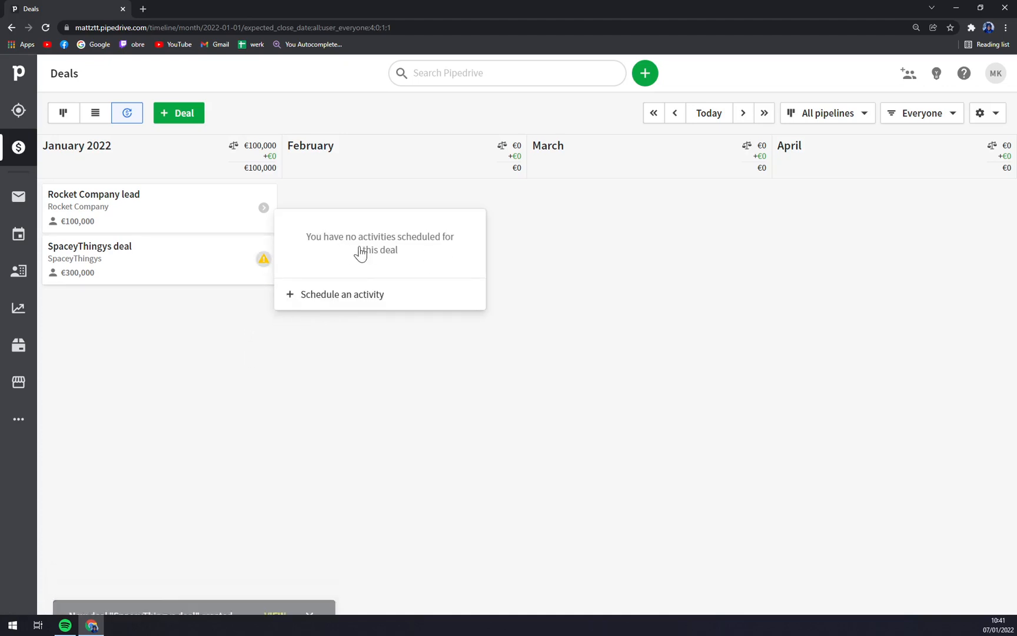
pyautogui.click(356, 297)
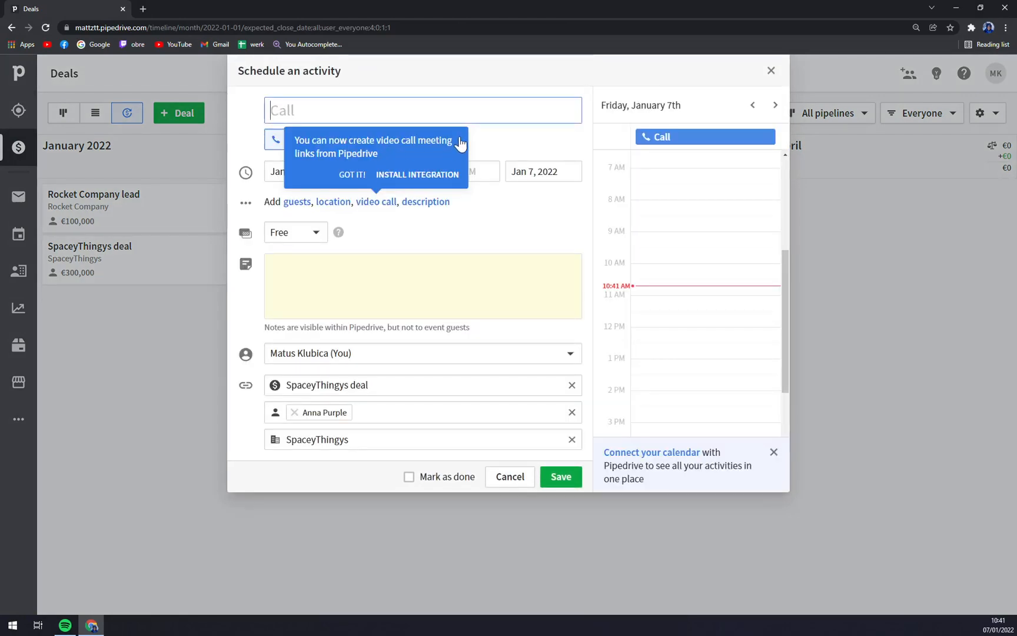
pyautogui.click(500, 138)
pyautogui.click(352, 175)
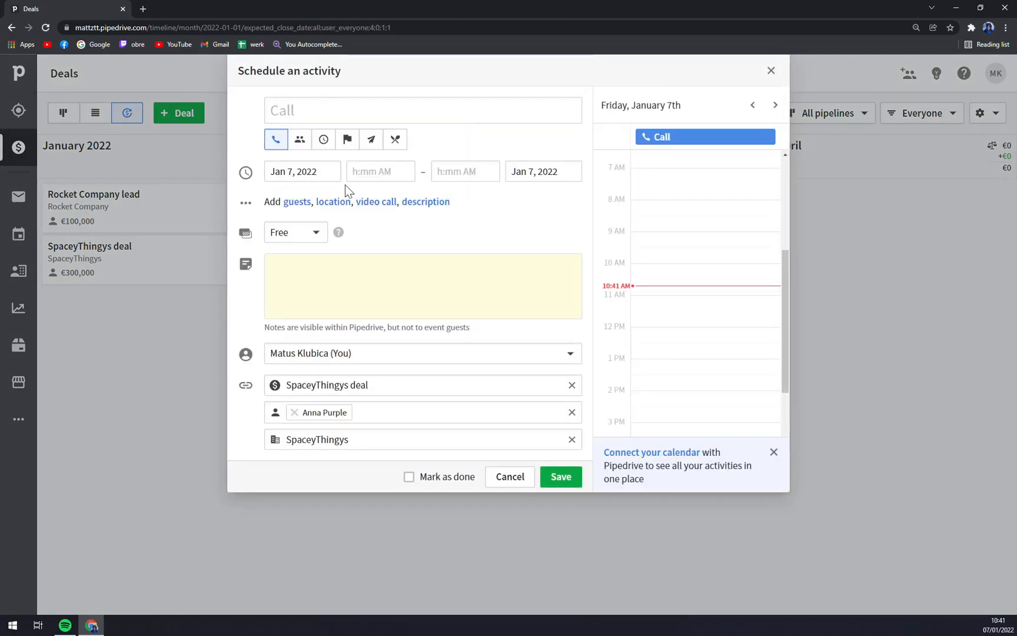
pyautogui.click(308, 147)
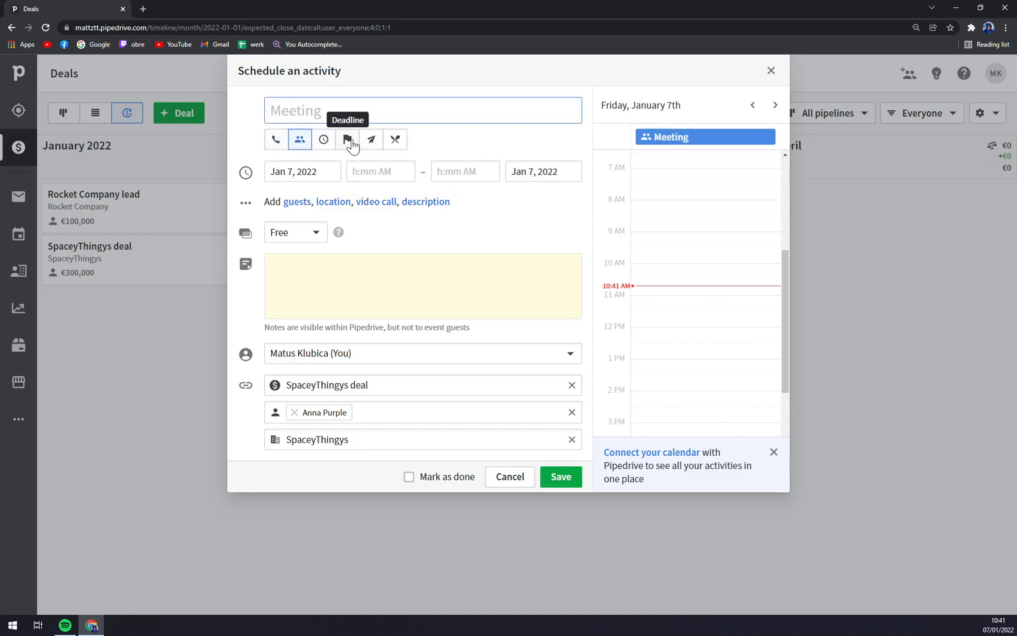
pyautogui.write('BM')
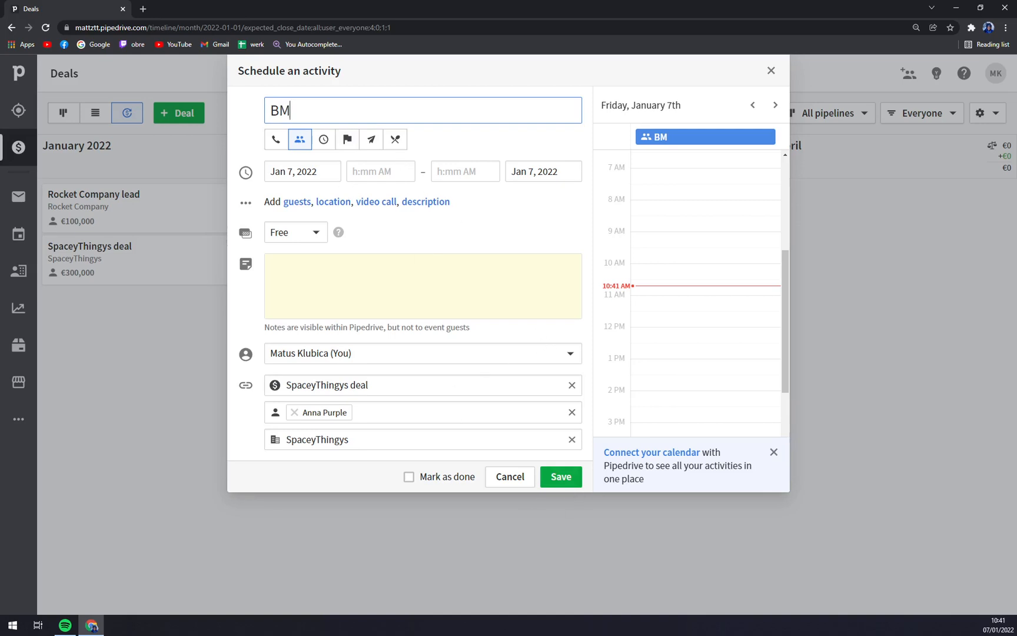
# Set the meeting's date to Jan 10, 2022 with a start time, and save the activity.
pyautogui.click(314, 171)
pyautogui.click(303, 299)
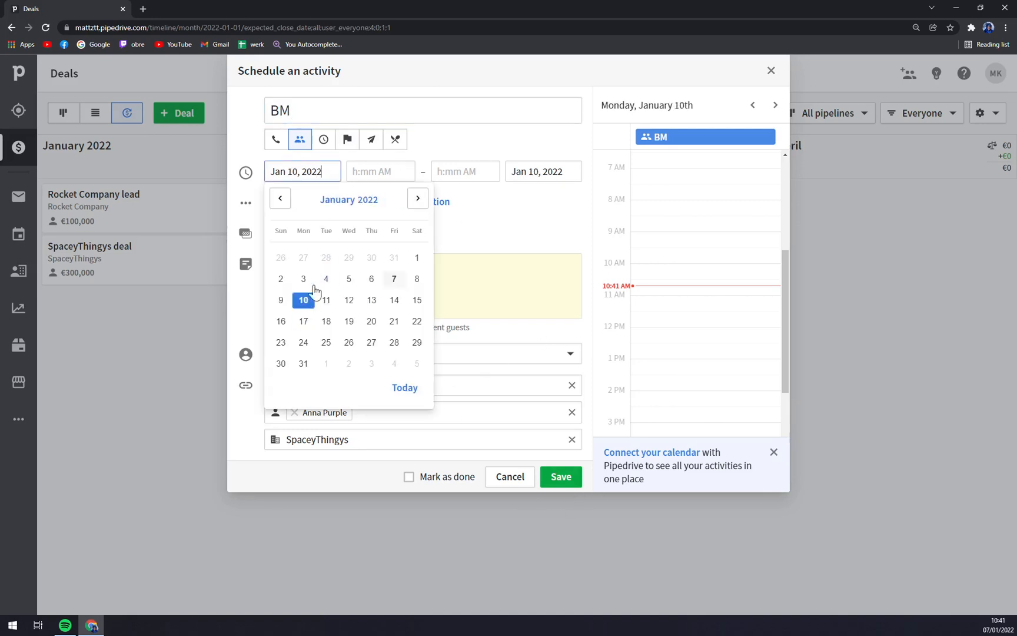
pyautogui.click(377, 171)
pyautogui.click(380, 217)
pyautogui.click(560, 477)
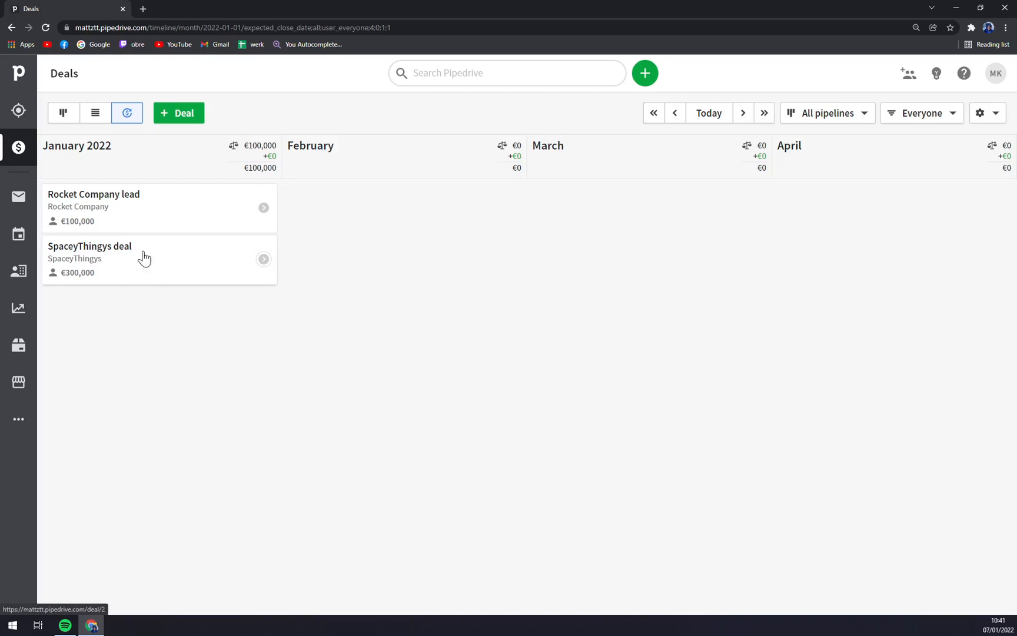
# Check the people and organizations lists in the contacts for the new deal's entries, and return to the deals.
pyautogui.click(19, 270)
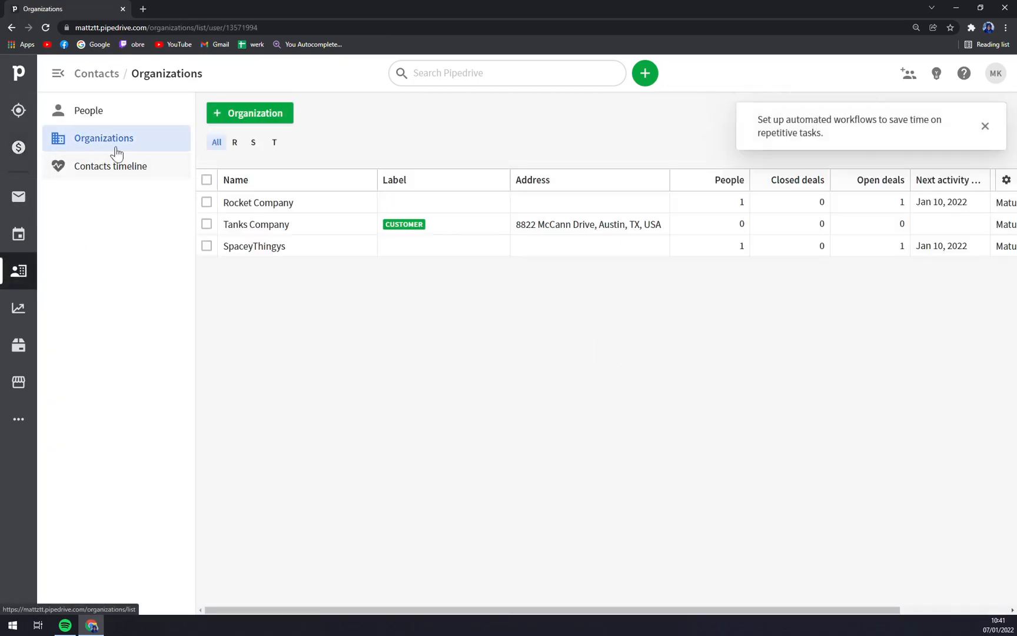
pyautogui.click(118, 114)
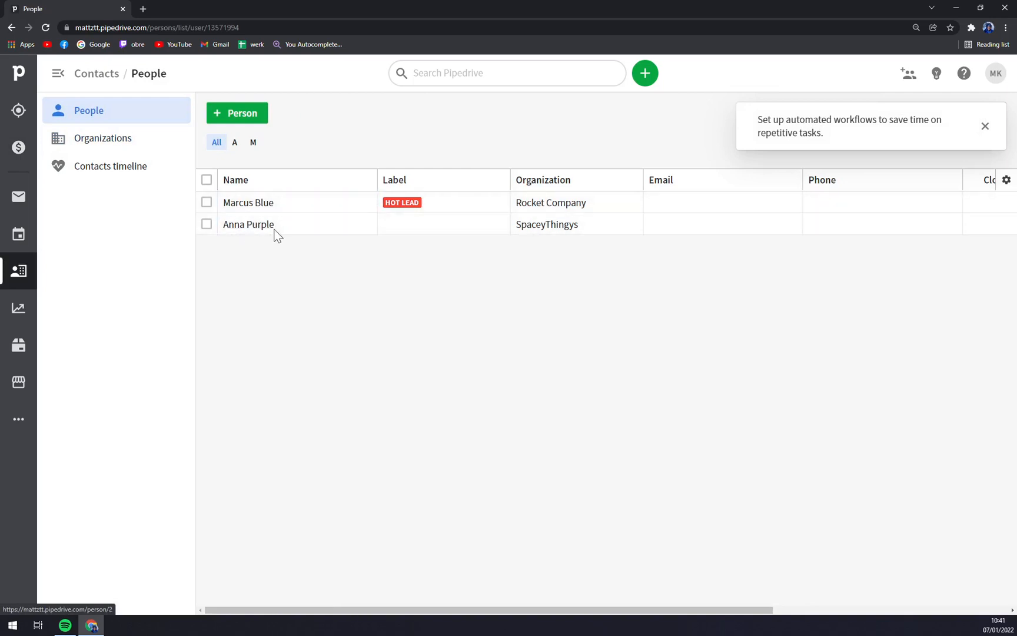
pyautogui.click(126, 141)
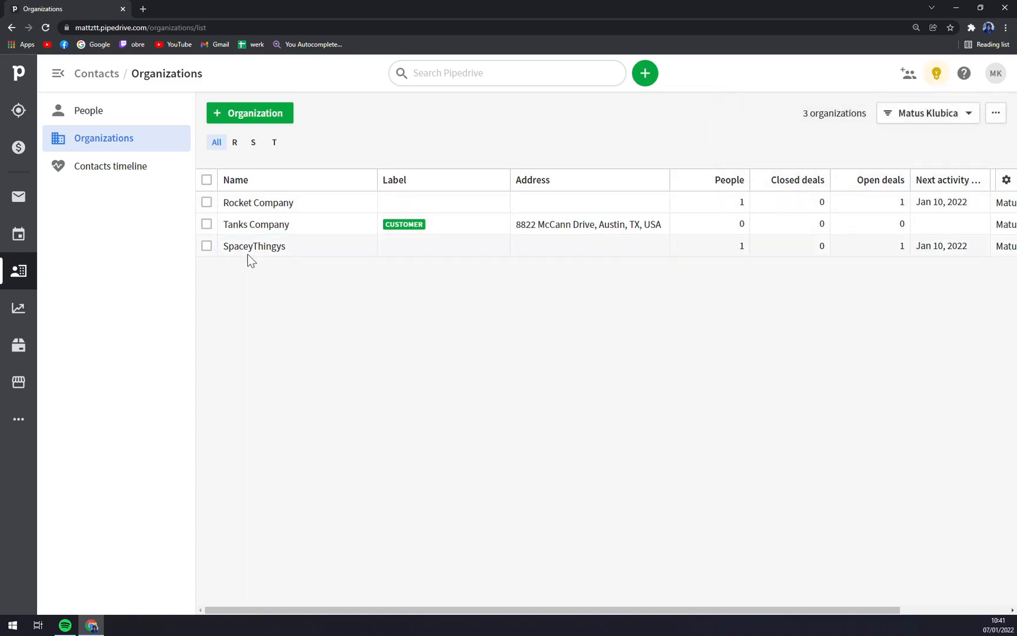
pyautogui.click(18, 155)
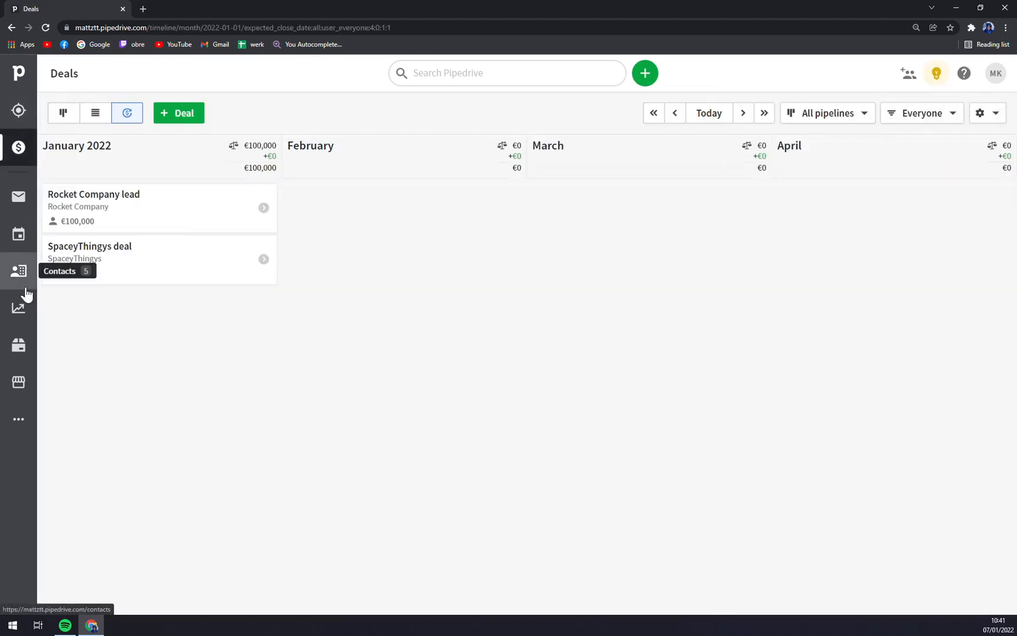